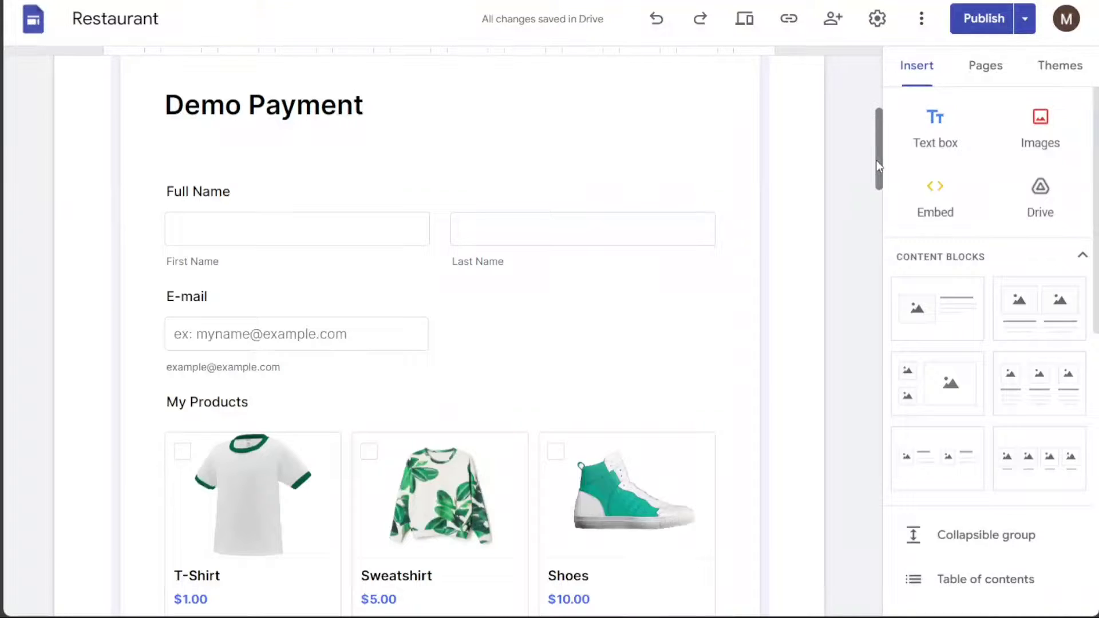
Step: Expand the YouTube video description and follow its bit.ly Jotform sign-up link
left_click_drag(880, 159, 891, 203)
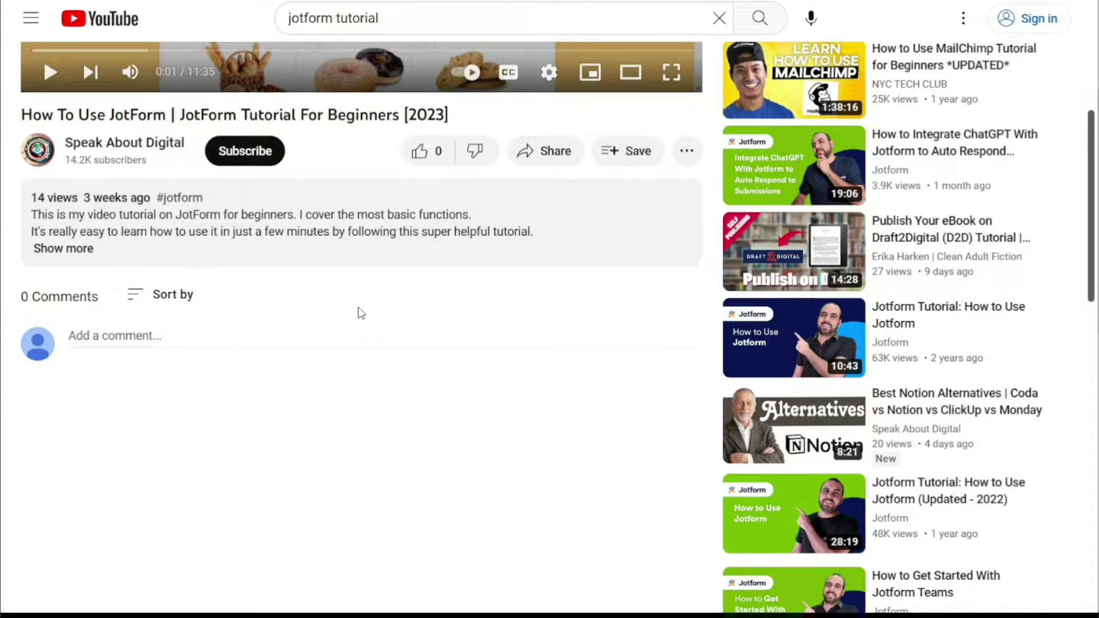
left_click(75, 252)
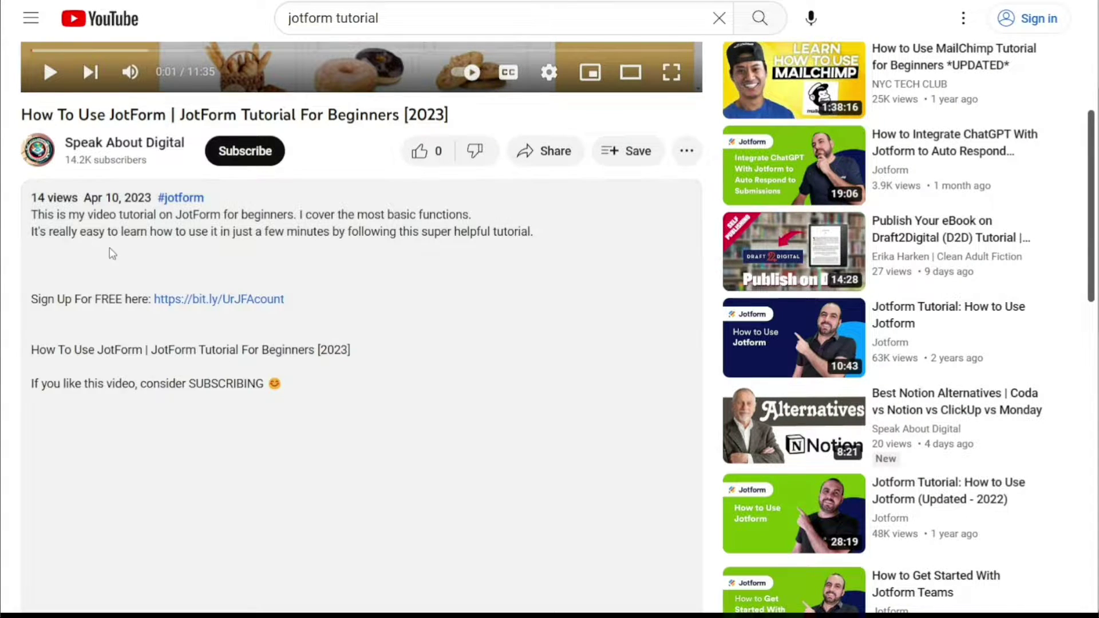
left_click(222, 300)
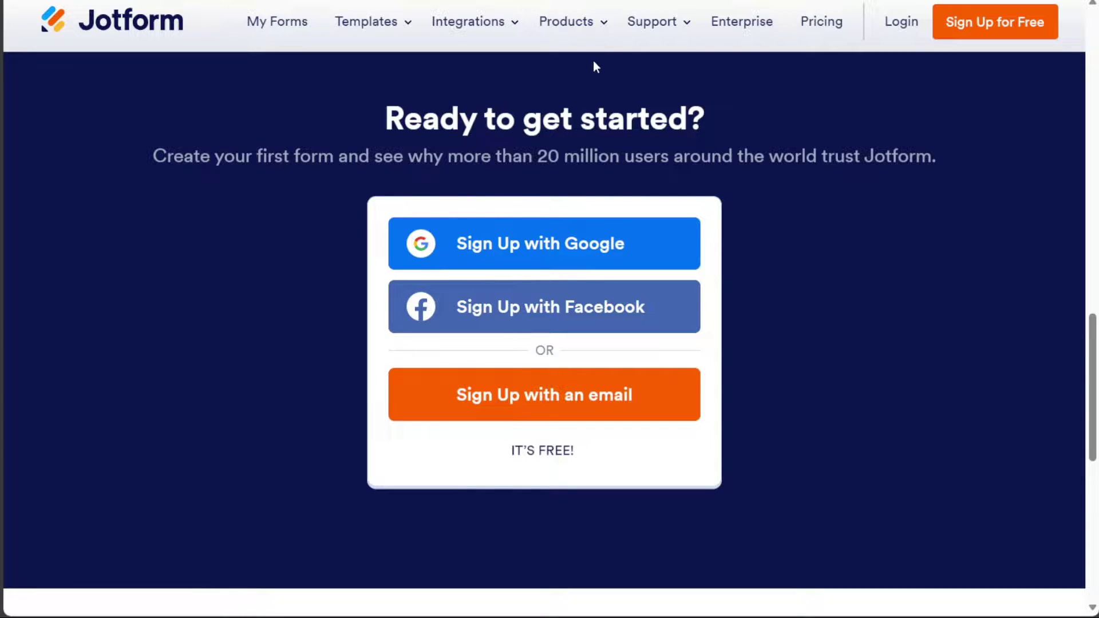
Step: Browse Jotform's Products and Integrations menus, then reach the empty My Forms workspace
mouse_move(596, 44)
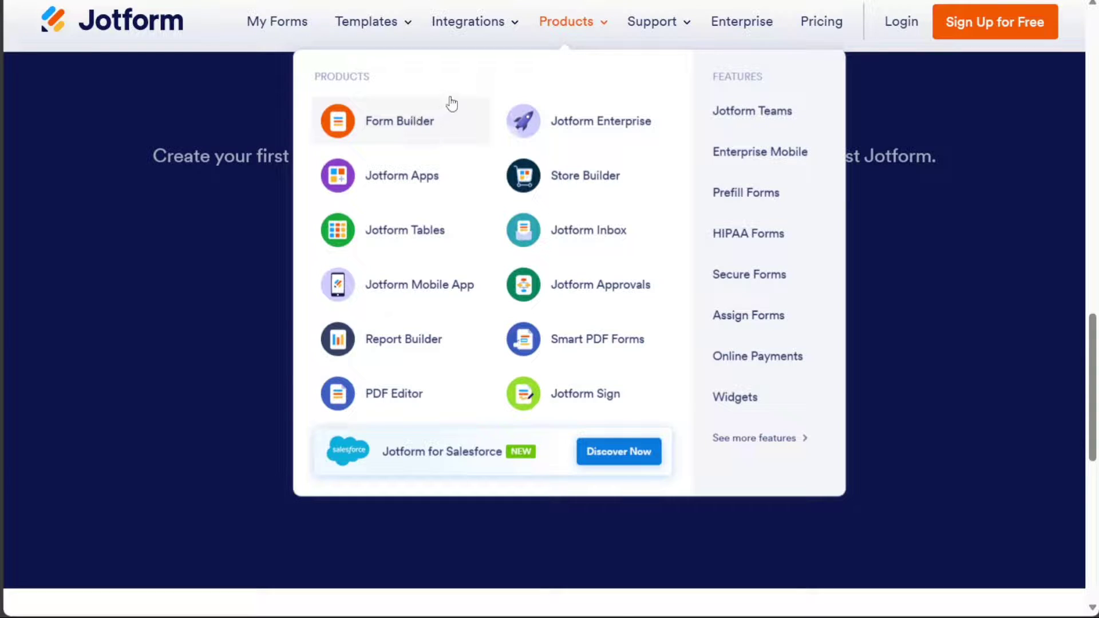
mouse_move(498, 37)
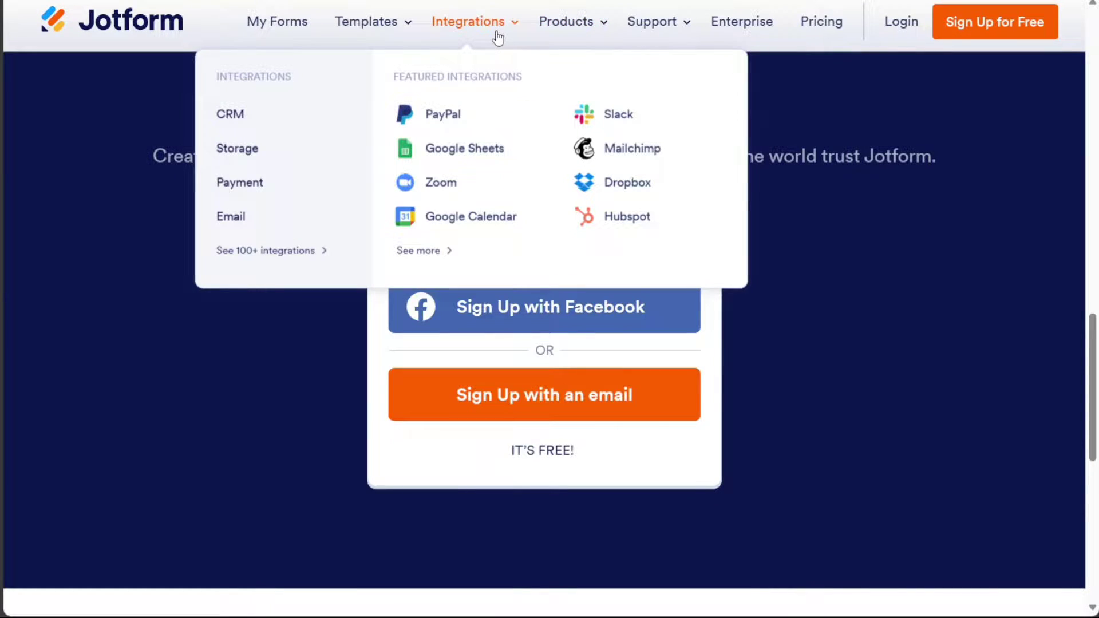
mouse_move(548, 26)
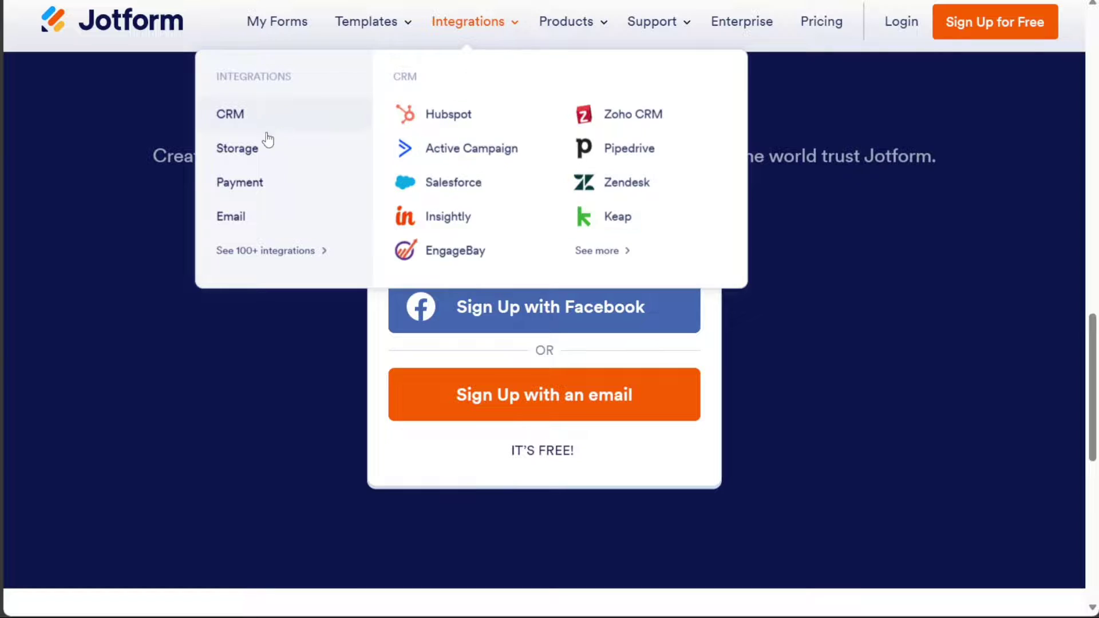
mouse_move(252, 179)
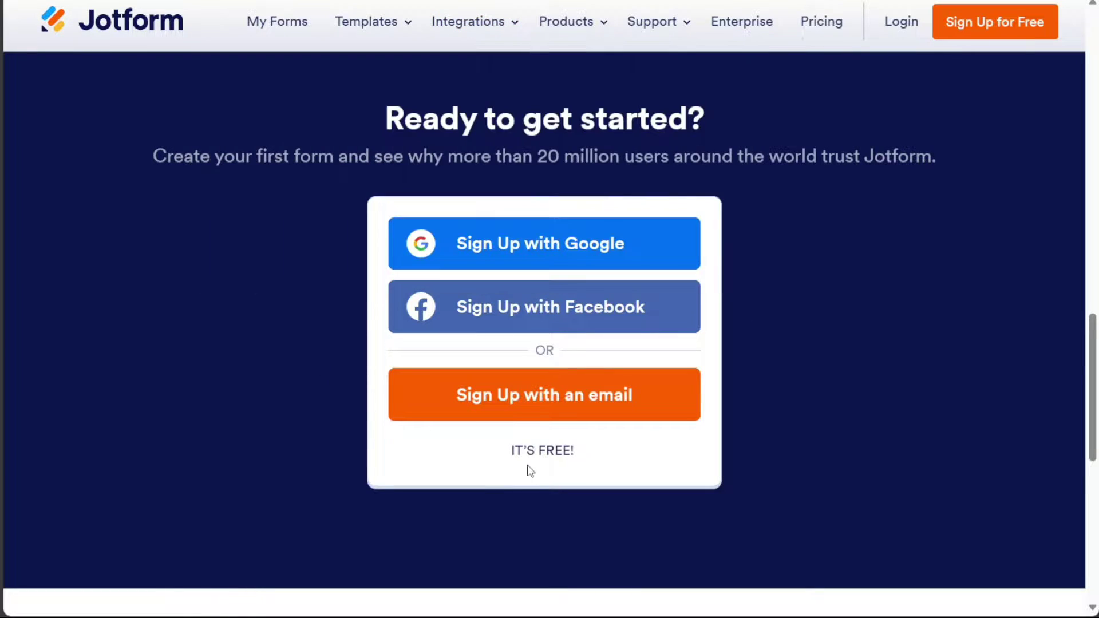
double_click(560, 449)
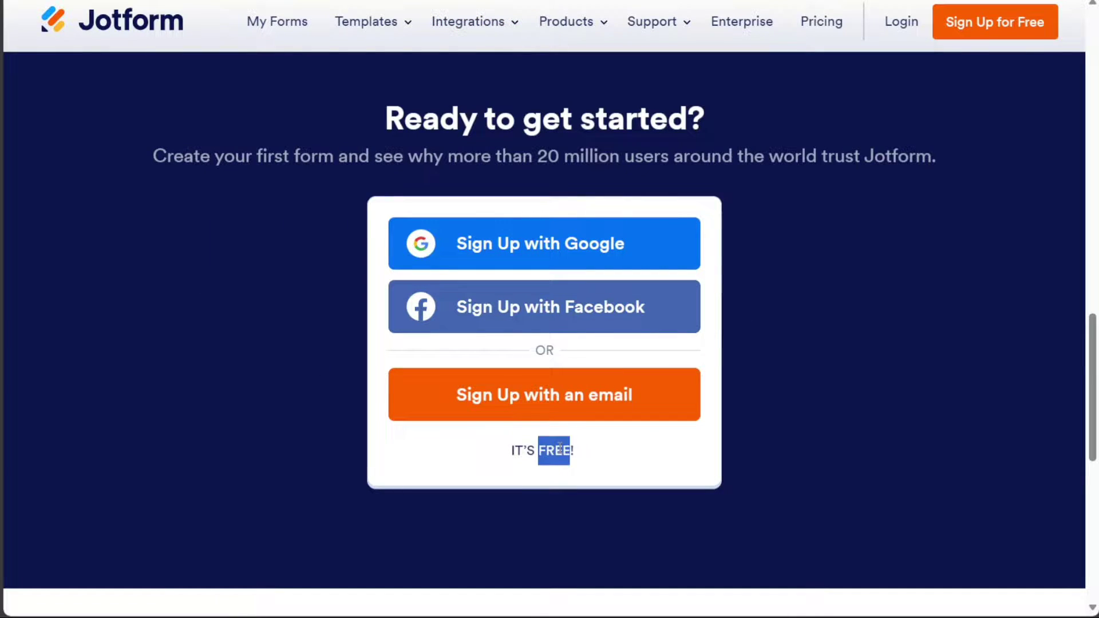
left_click(813, 449)
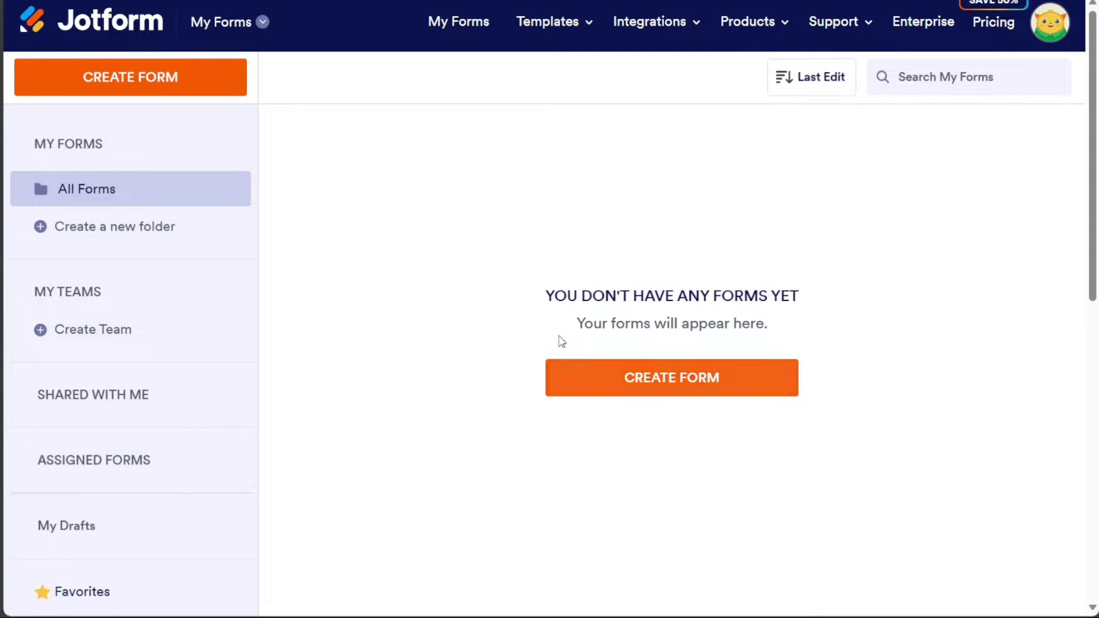
Step: Create a new form using the Product Order Form template
left_click(187, 85)
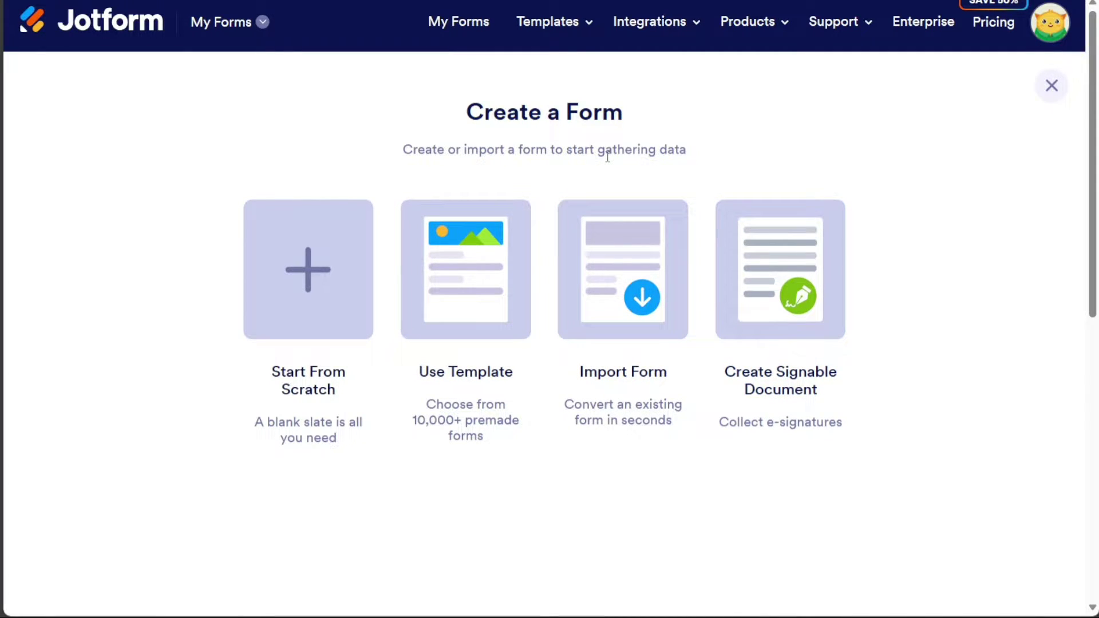
left_click(464, 250)
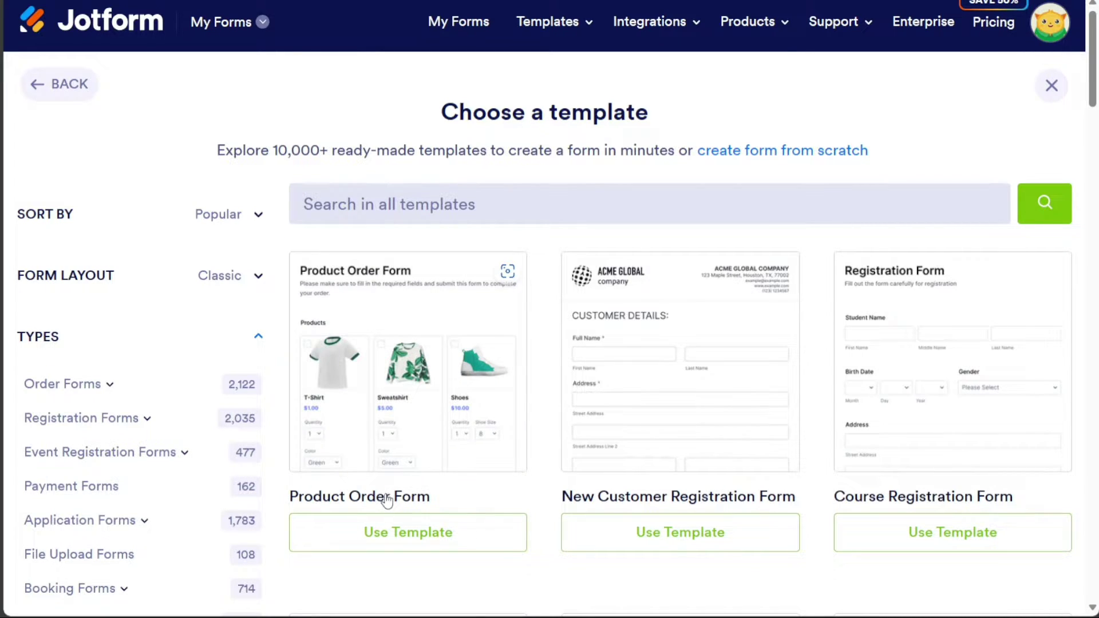
left_click(409, 542)
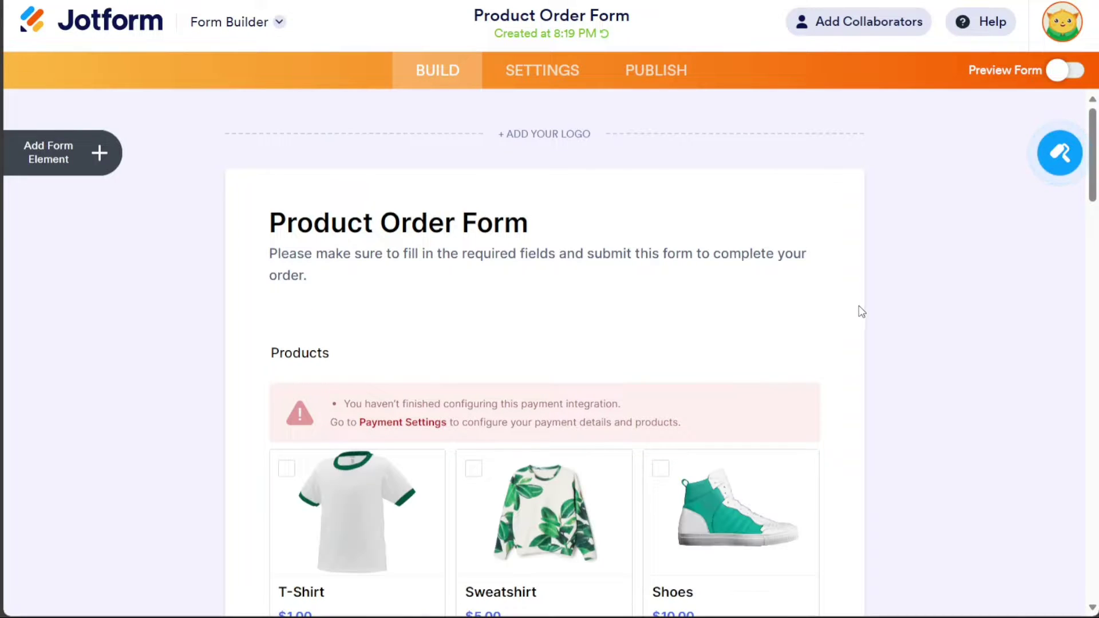
Step: Delete the Products, Contact Number, Billing Address, Recipient's Full Name and Gift Message fields
left_click_drag(1095, 187, 1095, 209)
left_click(792, 256)
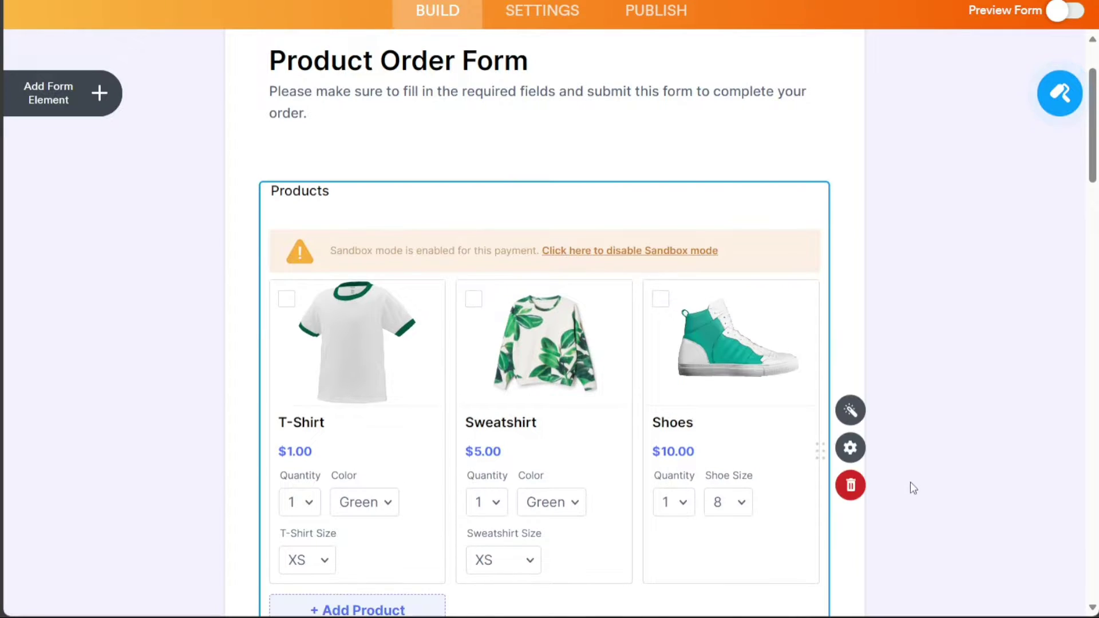
left_click(851, 488)
left_click(692, 433)
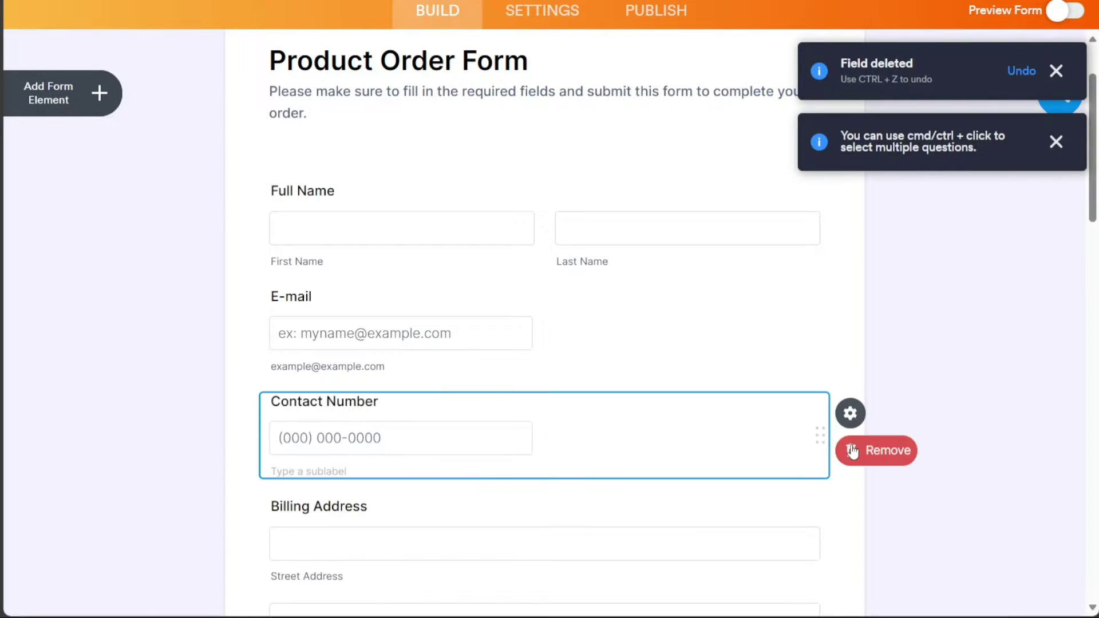
left_click(852, 452)
left_click(851, 476)
left_click(851, 470)
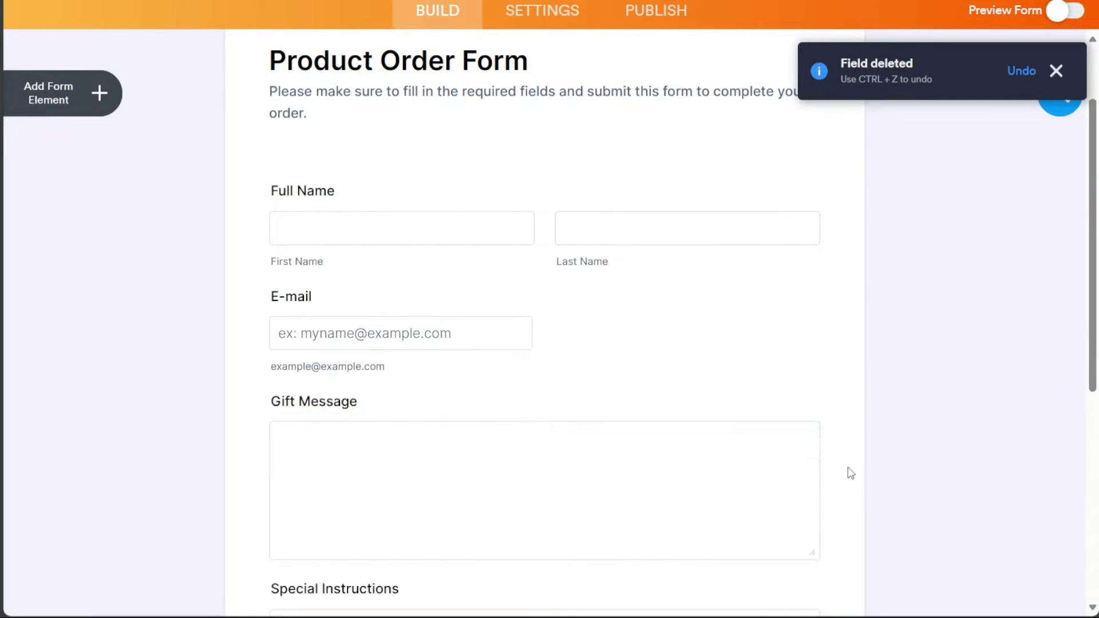
left_click(663, 394)
left_click(852, 521)
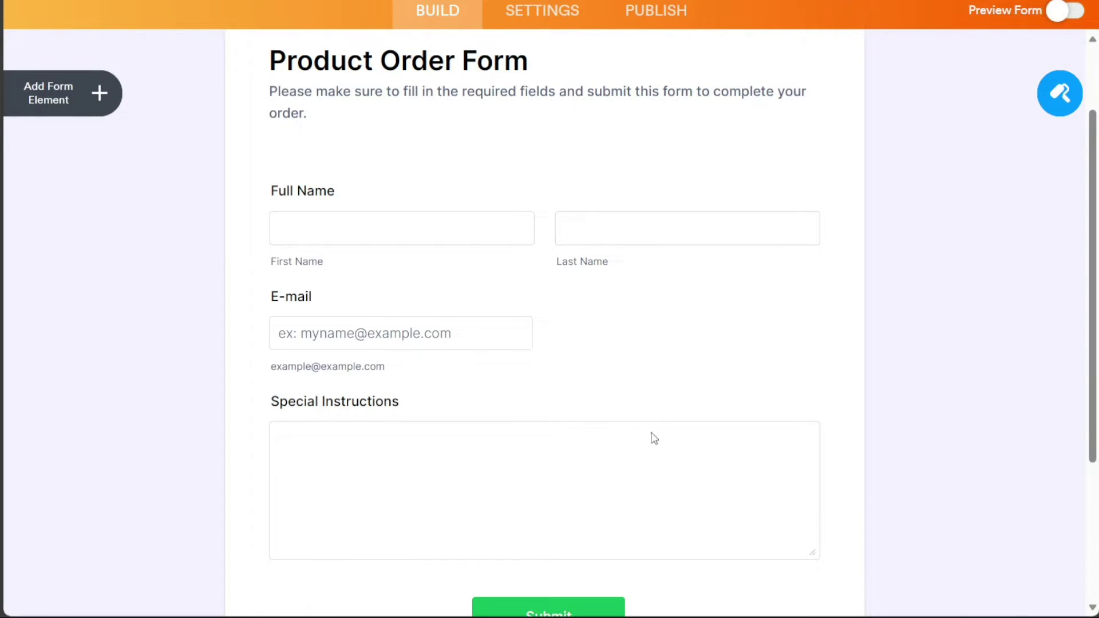
Step: Clear the form description and rename the form title to 'Demo'
left_click(435, 97)
left_click_drag(307, 114, 269, 90)
key("BackSpace")
left_click_drag(528, 60, 269, 49)
type("Demo")
left_click(961, 215)
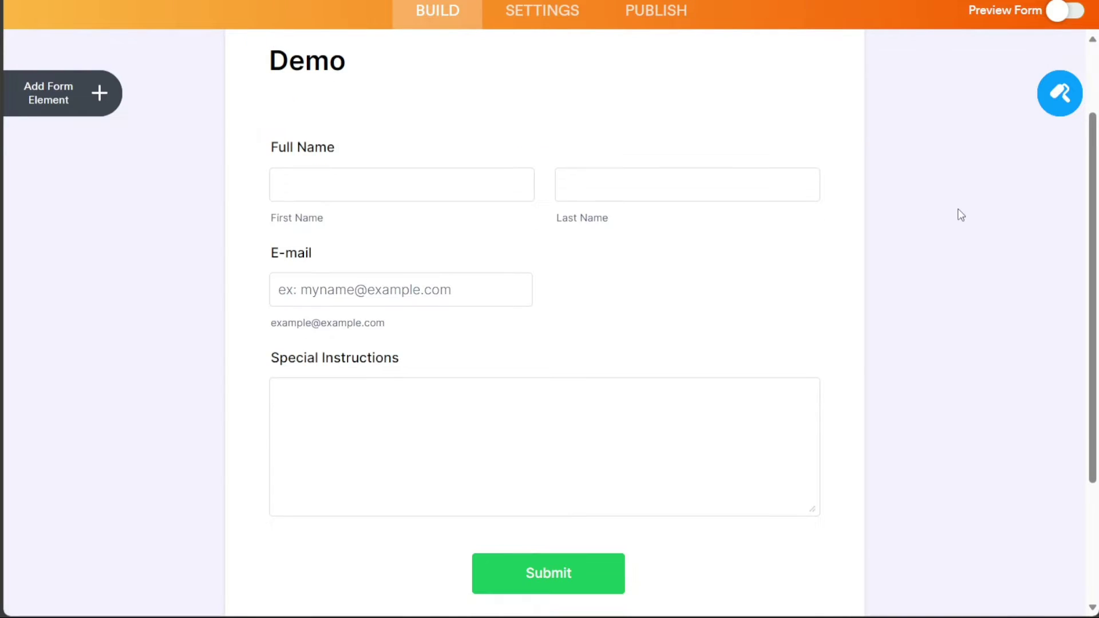
scroll(722, 180, "up", 1)
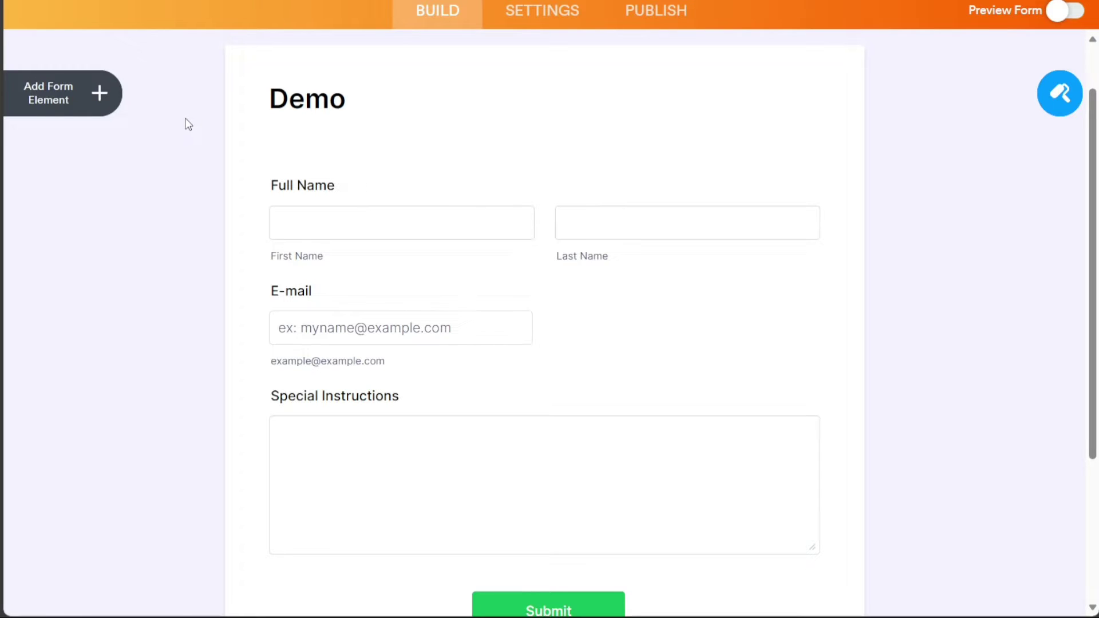
Step: Drag a Stripe payment element from Payments onto the Demo form, then go to Publish
left_click(70, 98)
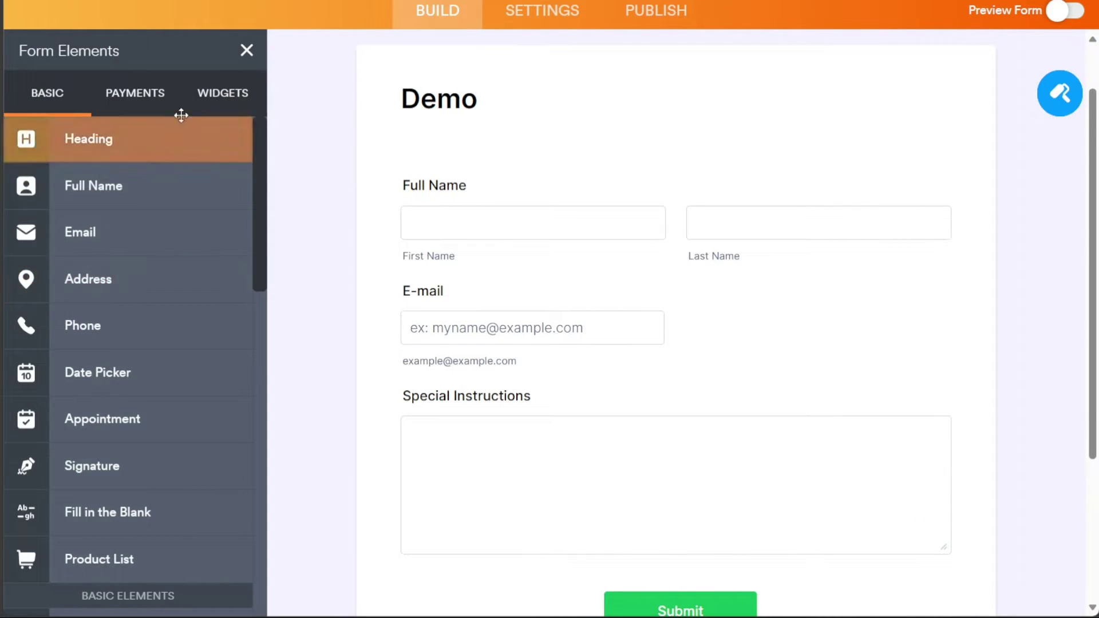
left_click(136, 109)
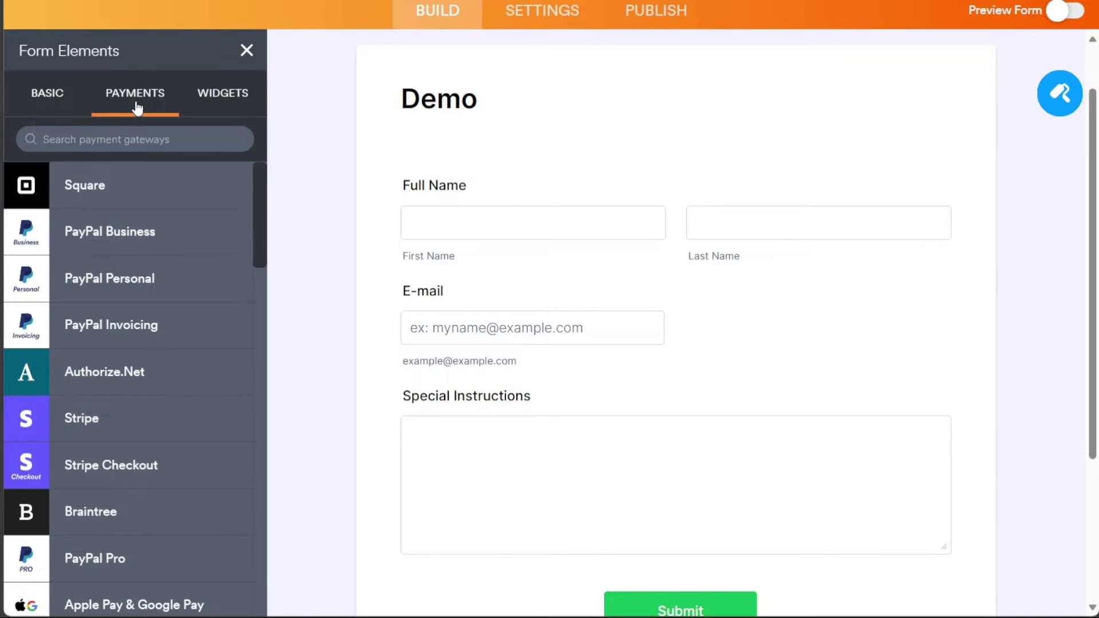
scroll(260, 189, "down", 1)
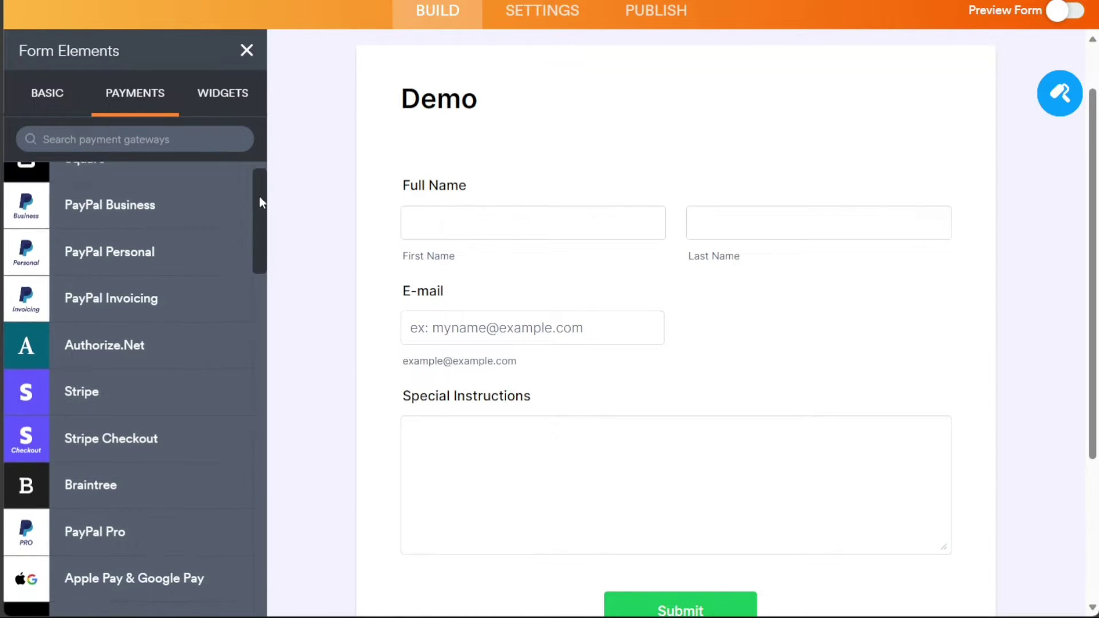
mouse_move(260, 197)
left_mouse_down()
mouse_move(260, 236)
mouse_move(259, 186)
left_mouse_up()
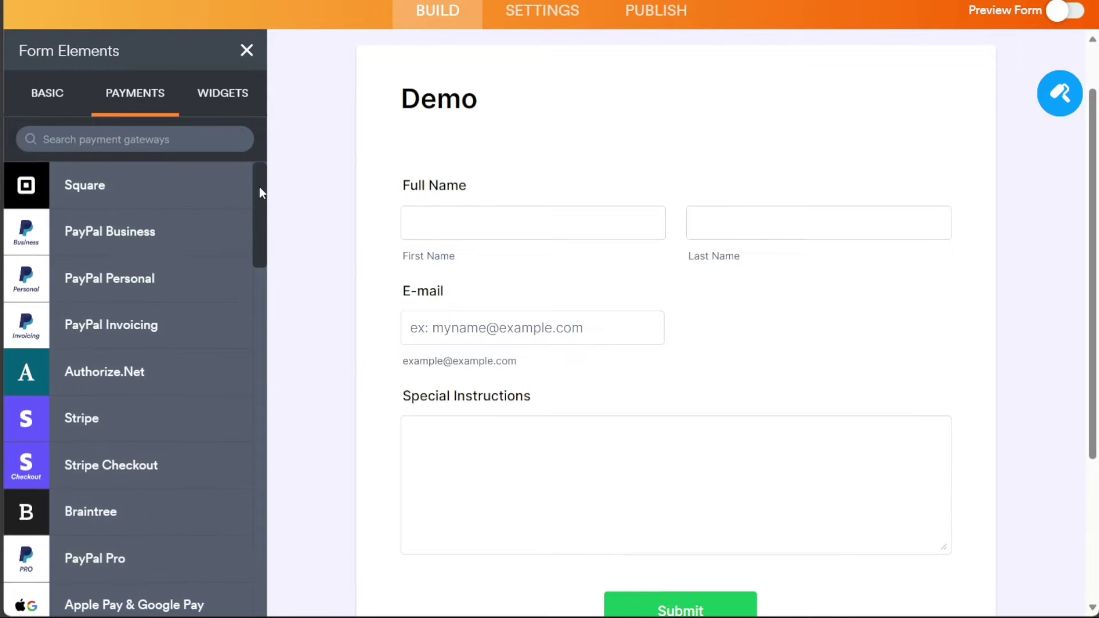
left_click_drag(91, 420, 520, 321)
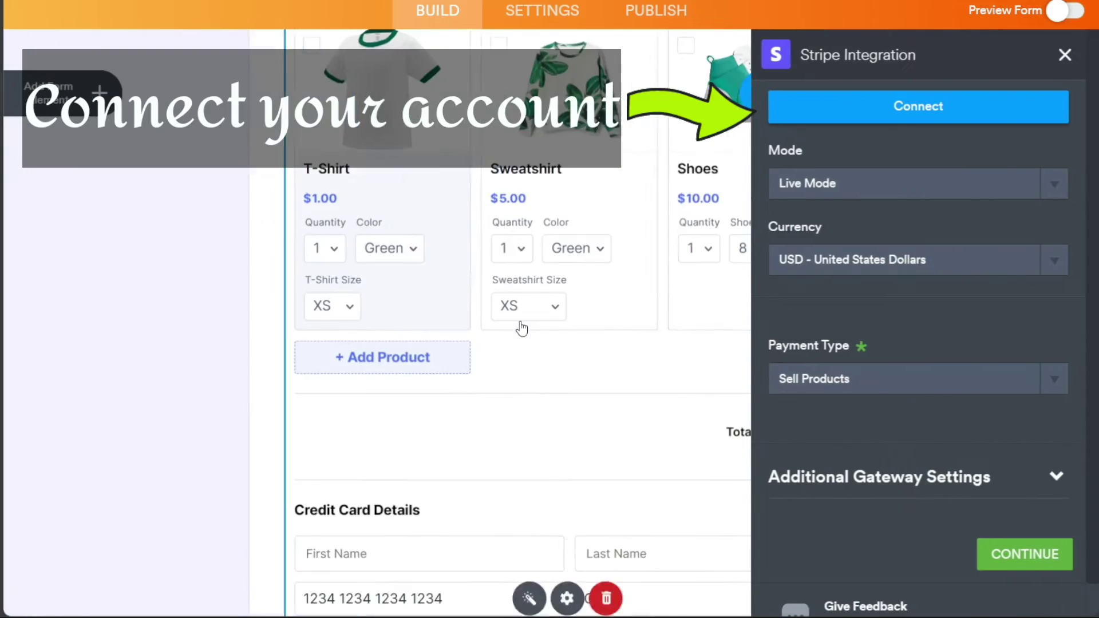
left_click(1065, 55)
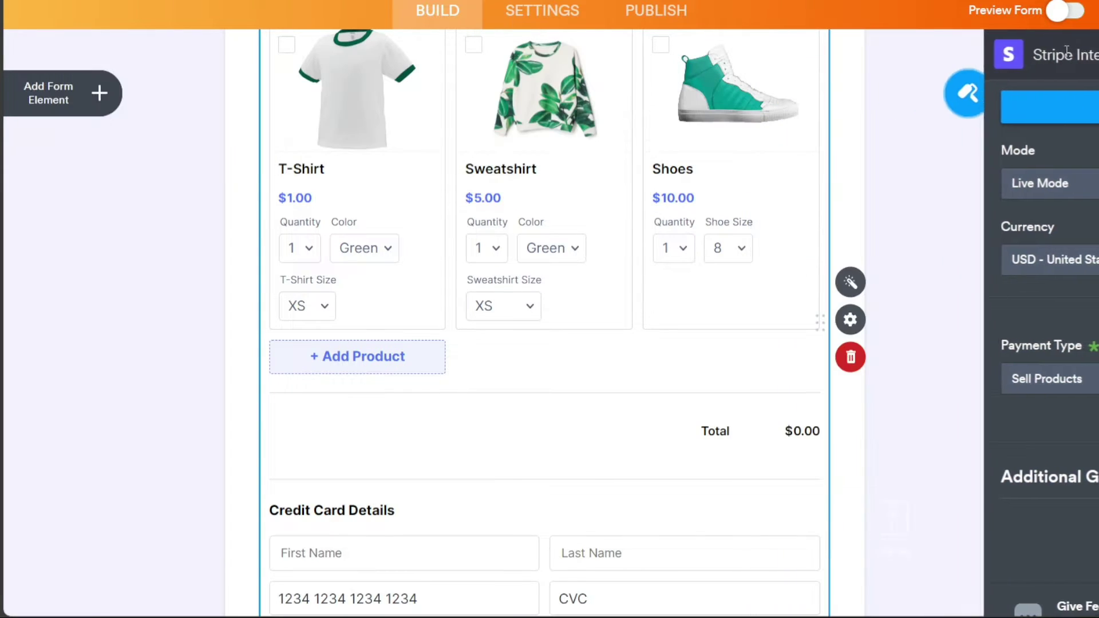
left_click(657, 16)
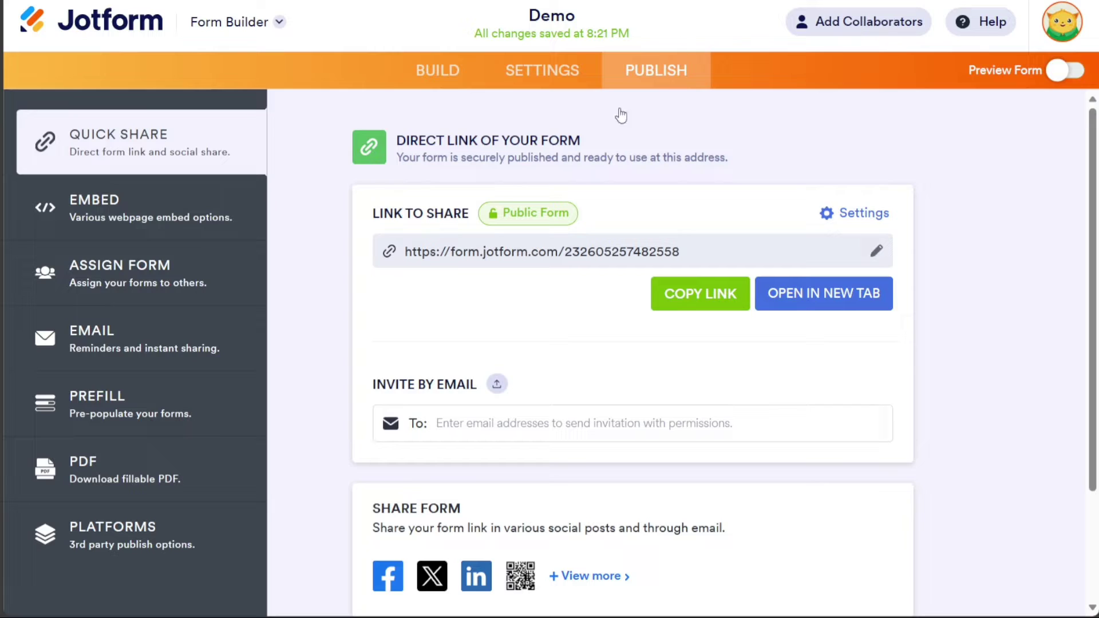
Step: Copy the Demo form's Embed code and switch to the Google Sites tab
left_click(174, 211)
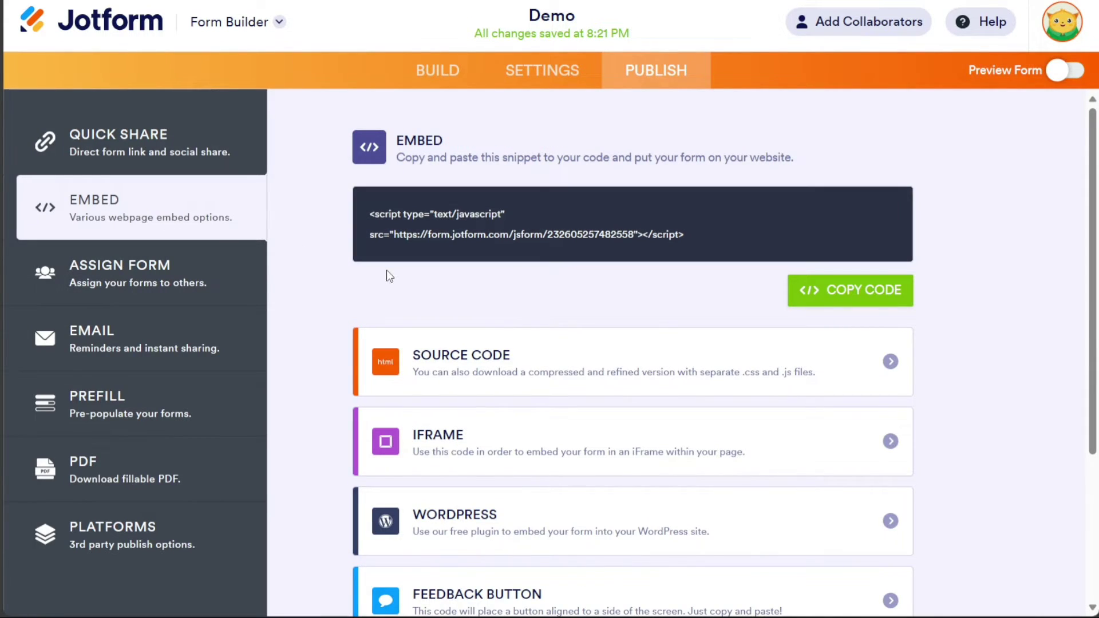
left_click(853, 295)
key("ctrl+Tab")
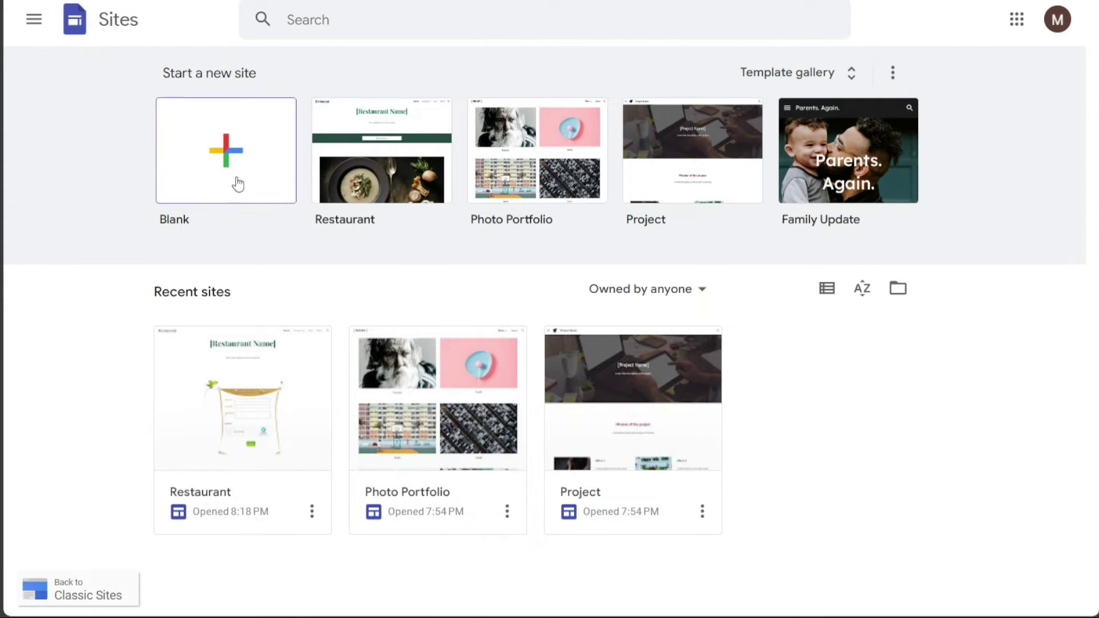
Step: Open the Restaurant site from Recent sites and choose Embed in the Insert panel
left_click(253, 404)
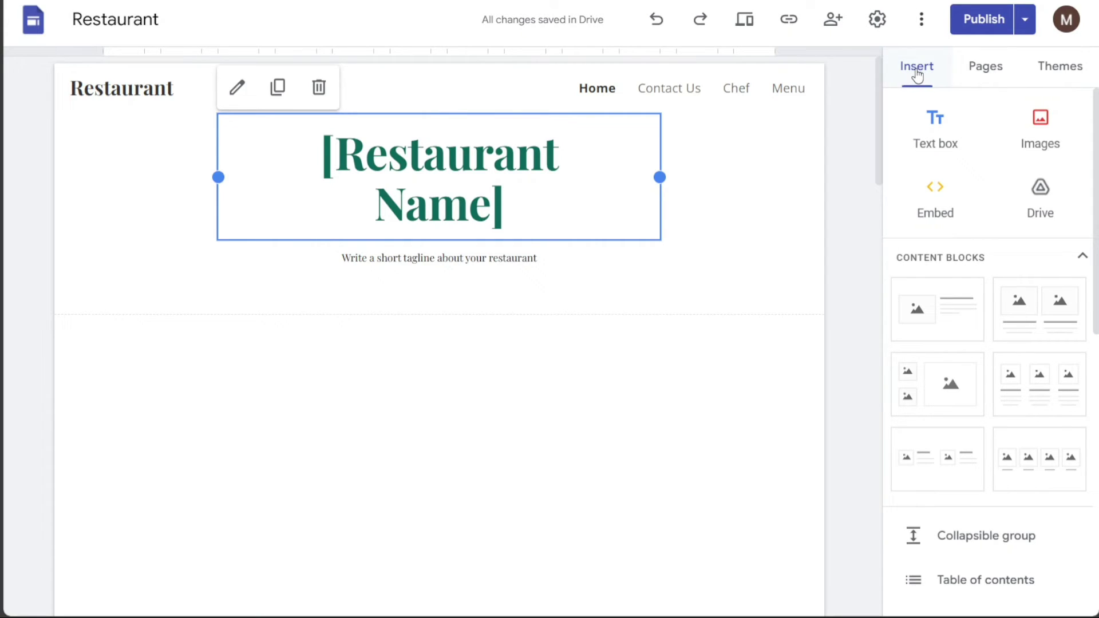
left_click(936, 195)
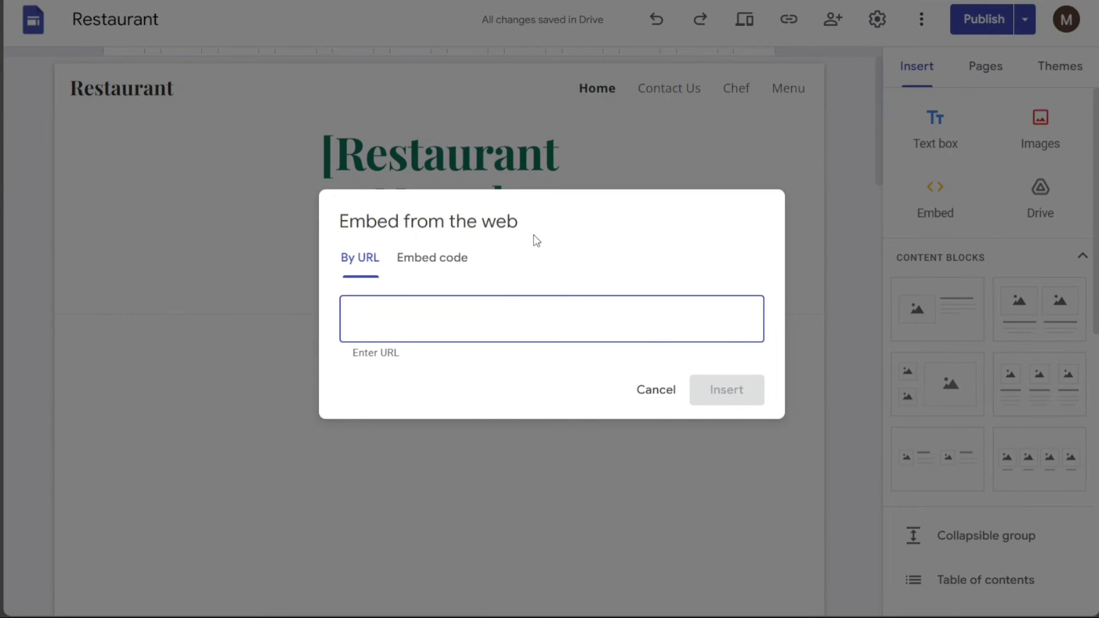
Step: Paste the Jotform script under Embed code and insert it on the Restaurant page
left_click(418, 267)
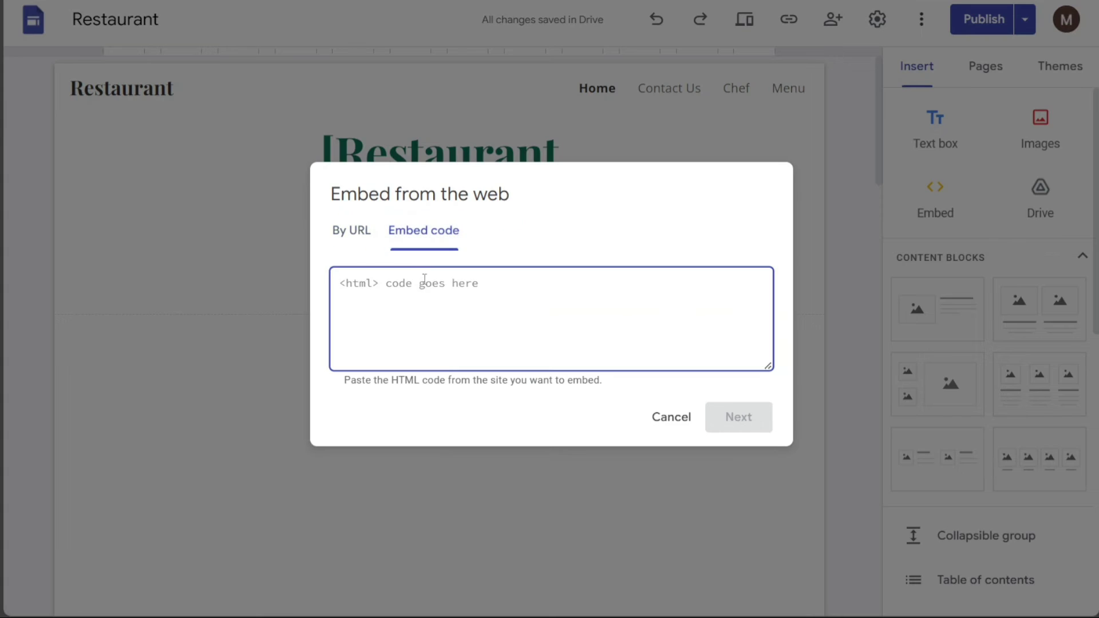
key("ctrl+v")
left_click(729, 421)
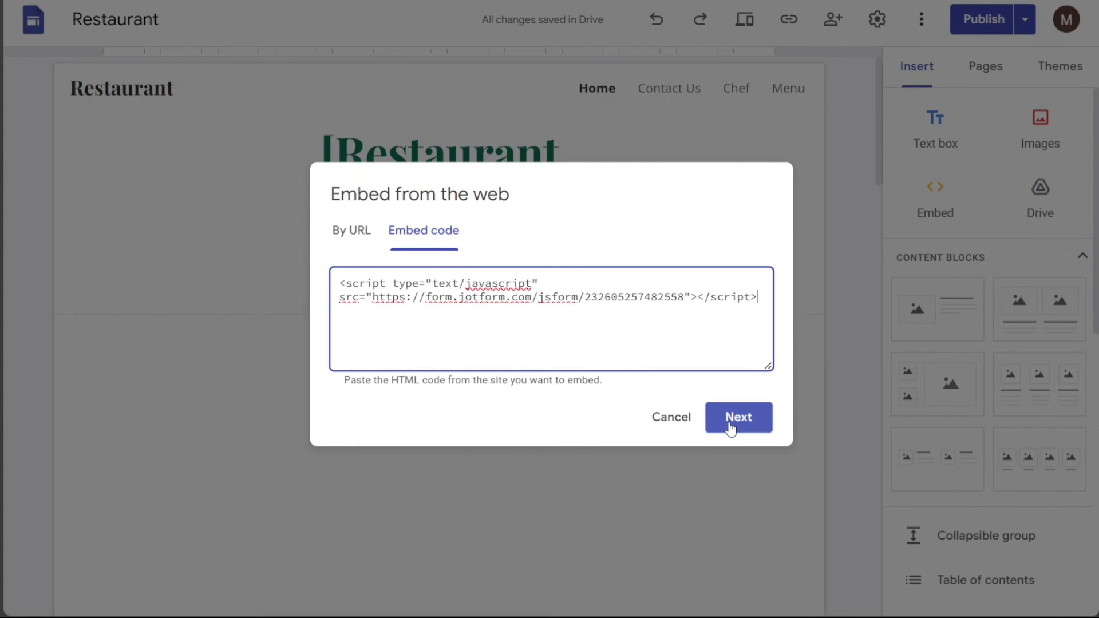
left_click(749, 495)
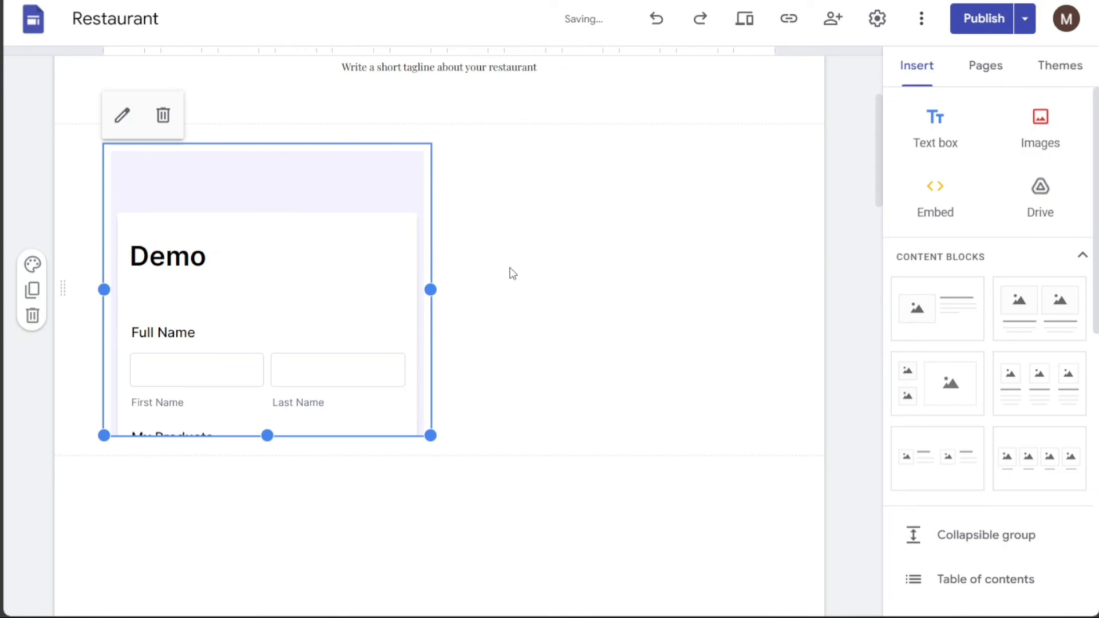
Step: Stretch the embedded form to full page width and make it taller
left_click_drag(431, 289, 778, 281)
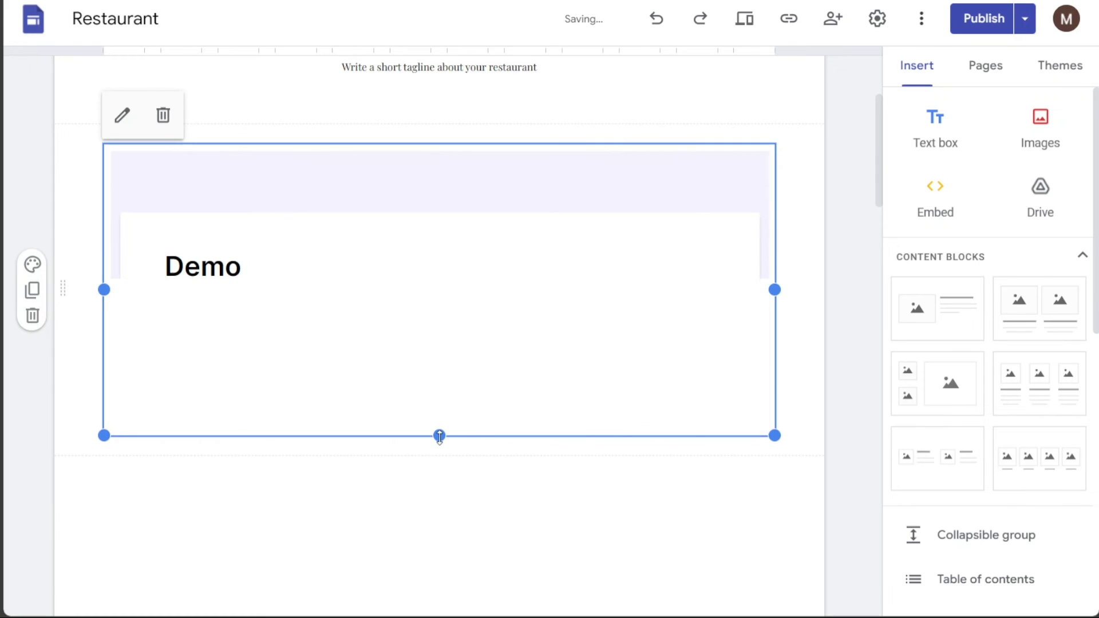
left_click_drag(439, 435, 444, 537)
mouse_move(433, 564)
left_mouse_down()
mouse_move(430, 596)
mouse_move(438, 584)
left_mouse_up()
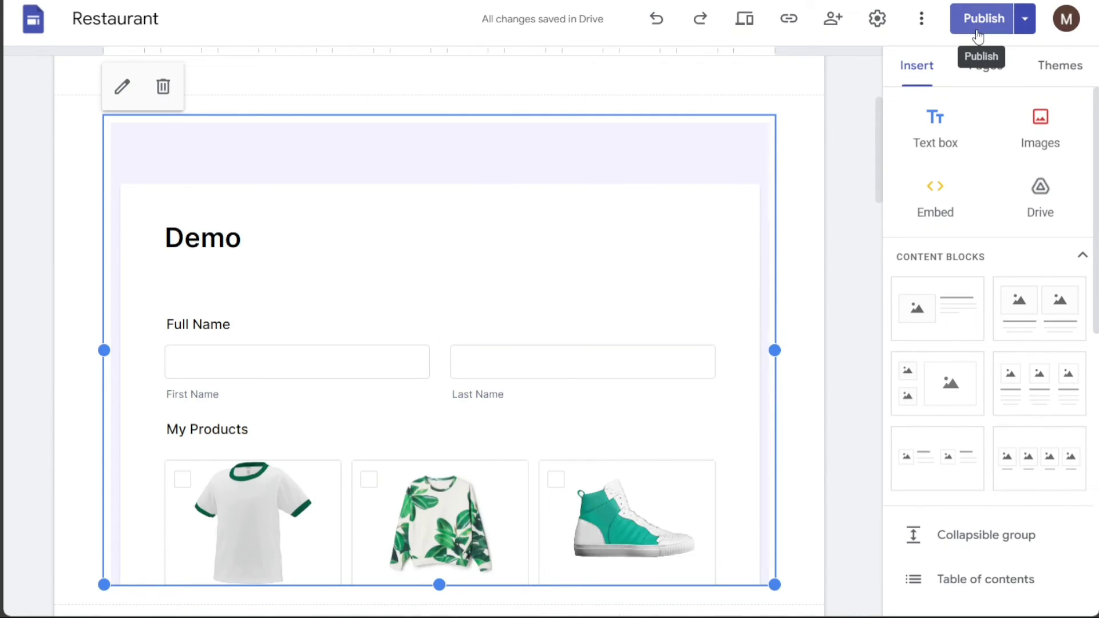